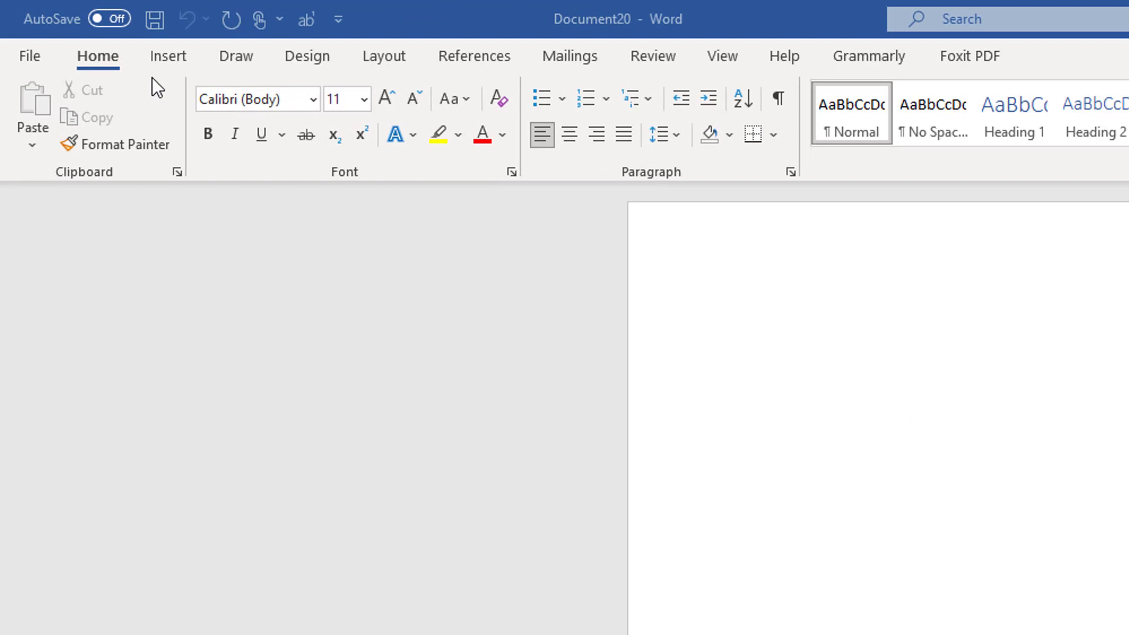
Open the Office Add-ins store from the Insert tab and browse the suggested add-ins.
click(162, 62)
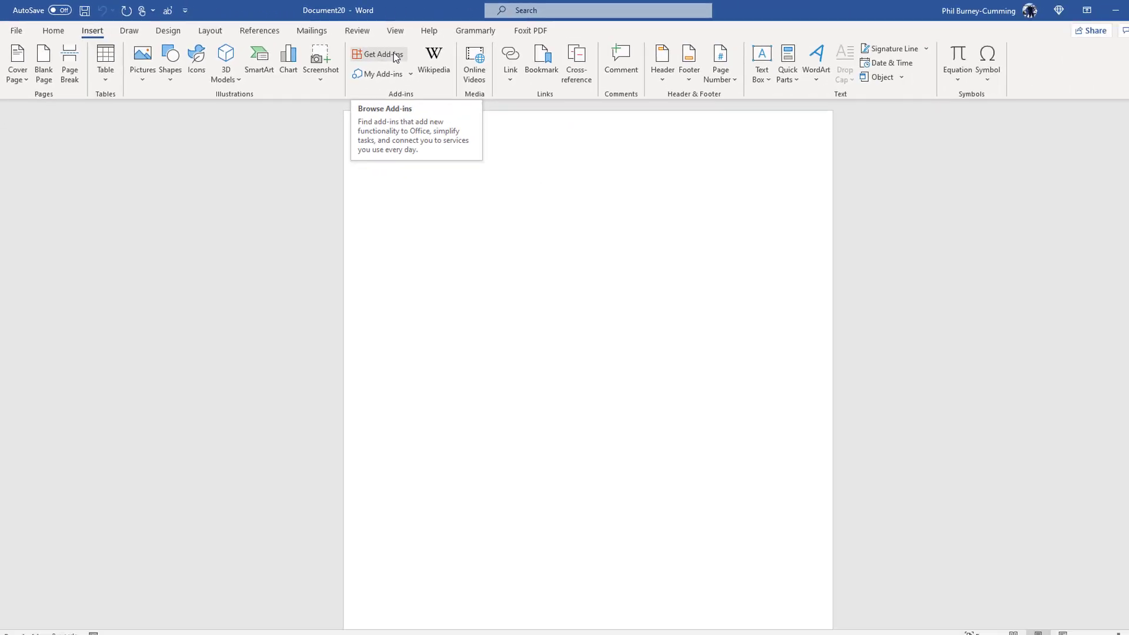
click(375, 54)
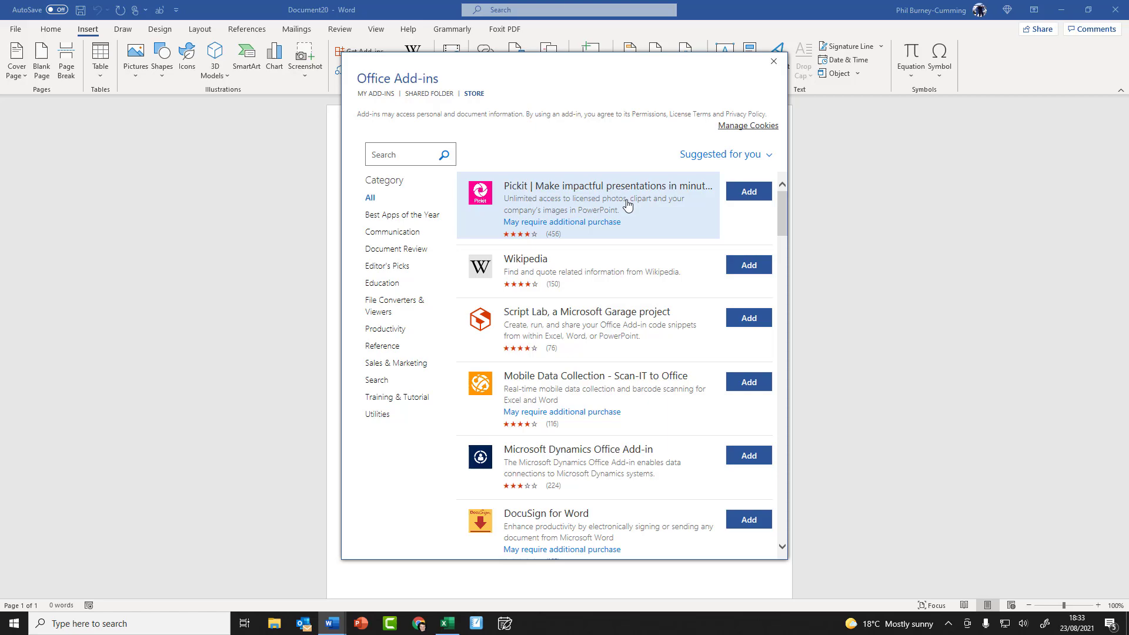
scroll(630, 264, down, 15)
scroll(635, 351, down, 20)
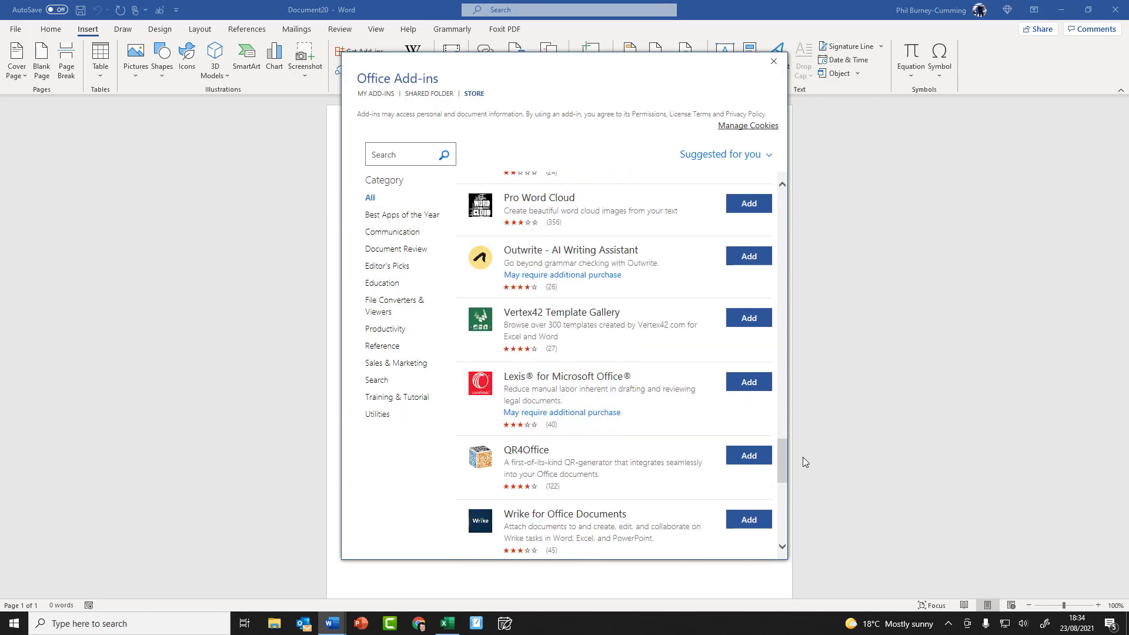
scroll(761, 288, up, 20)
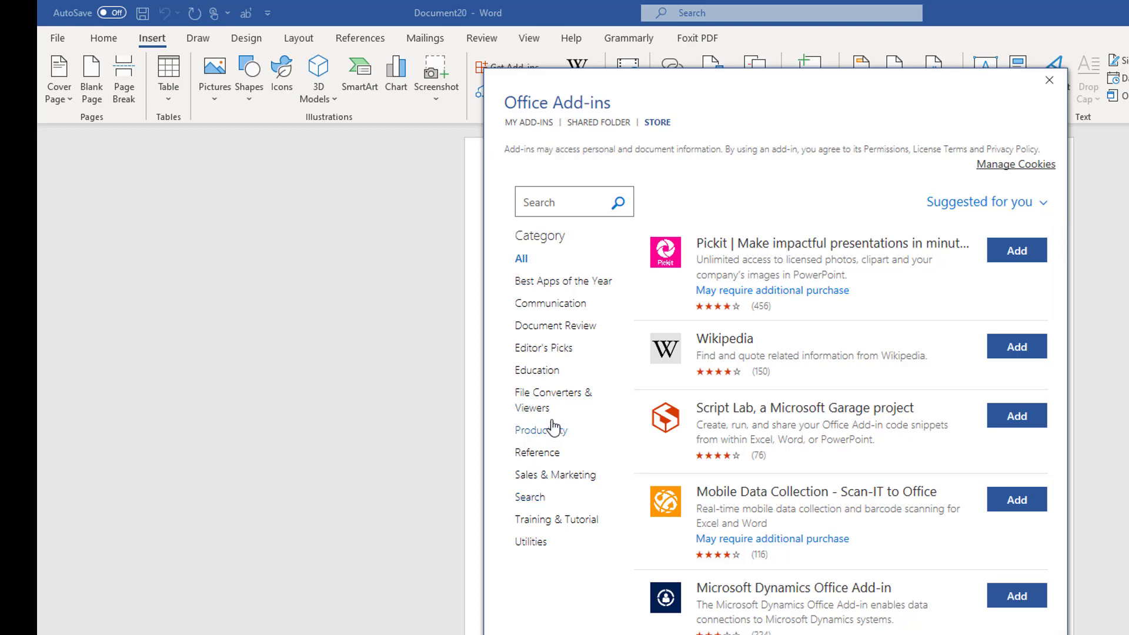
Leave the add-in sort order unchanged and list the Search category, showing Pexels - Free Stock Photos.
click(1043, 204)
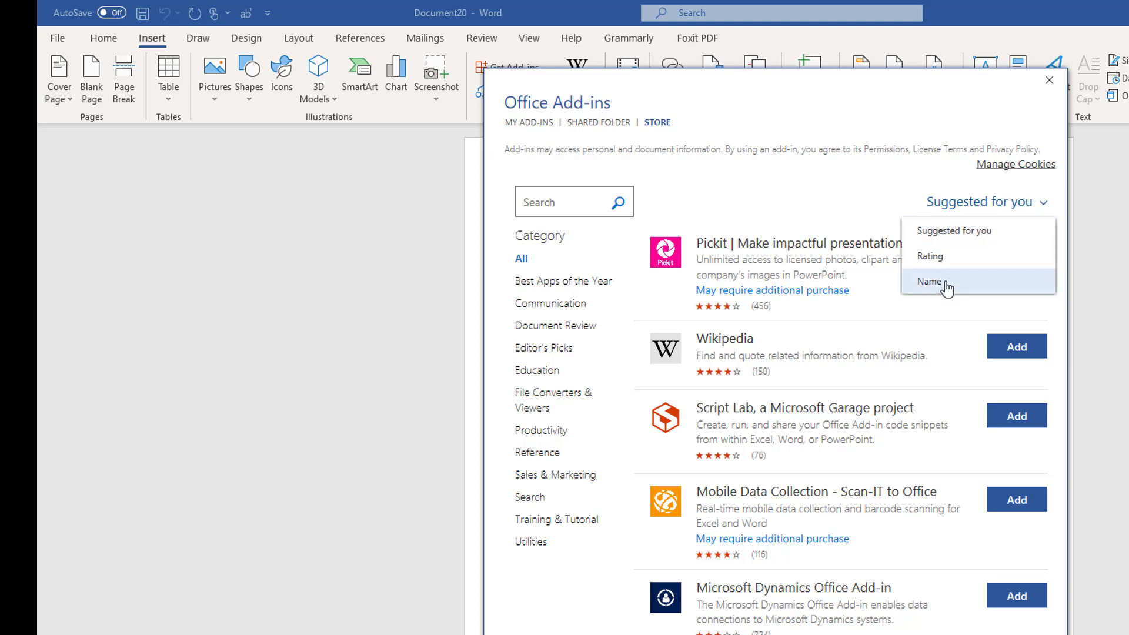
click(803, 186)
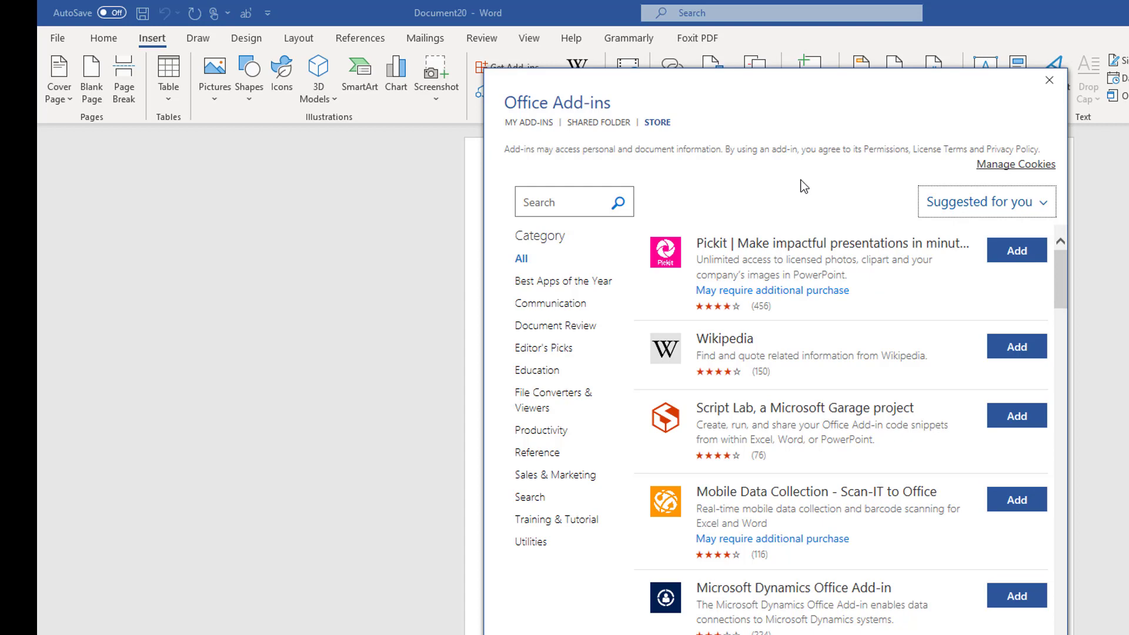
click(535, 498)
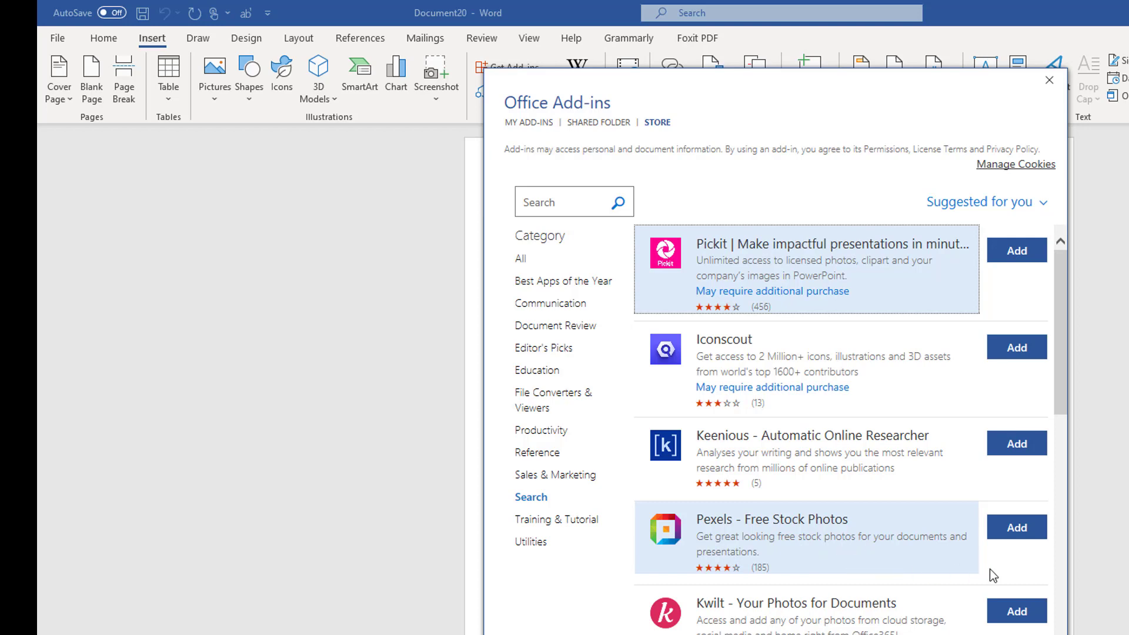
Add Pexels - Free Stock Photos, accepting its terms and dismissing the getting-started callout.
click(1017, 528)
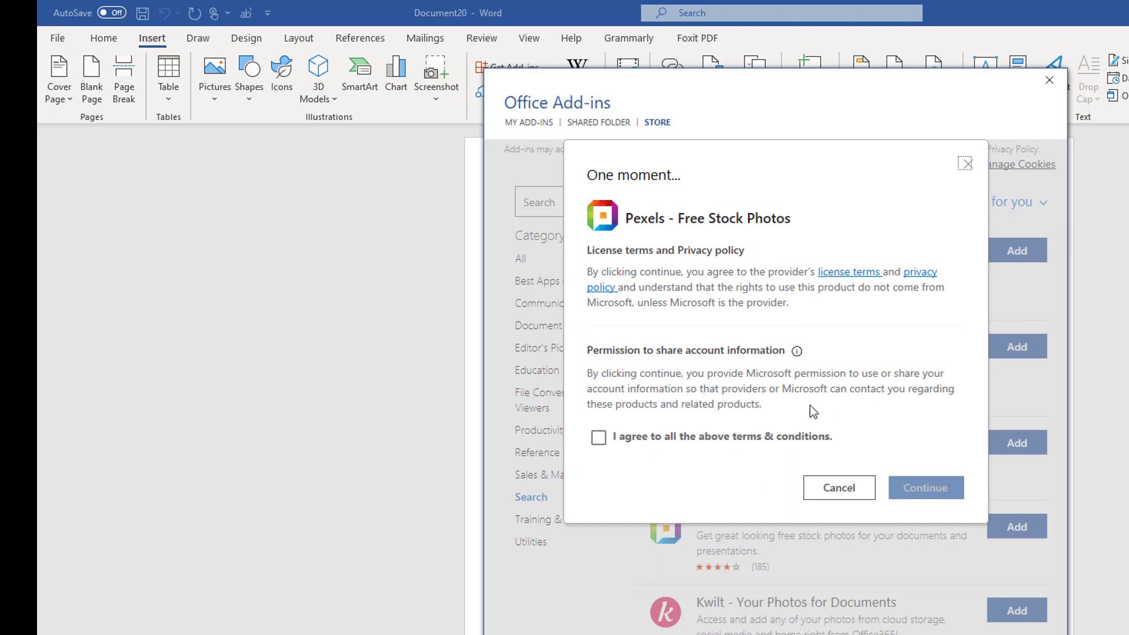
click(600, 438)
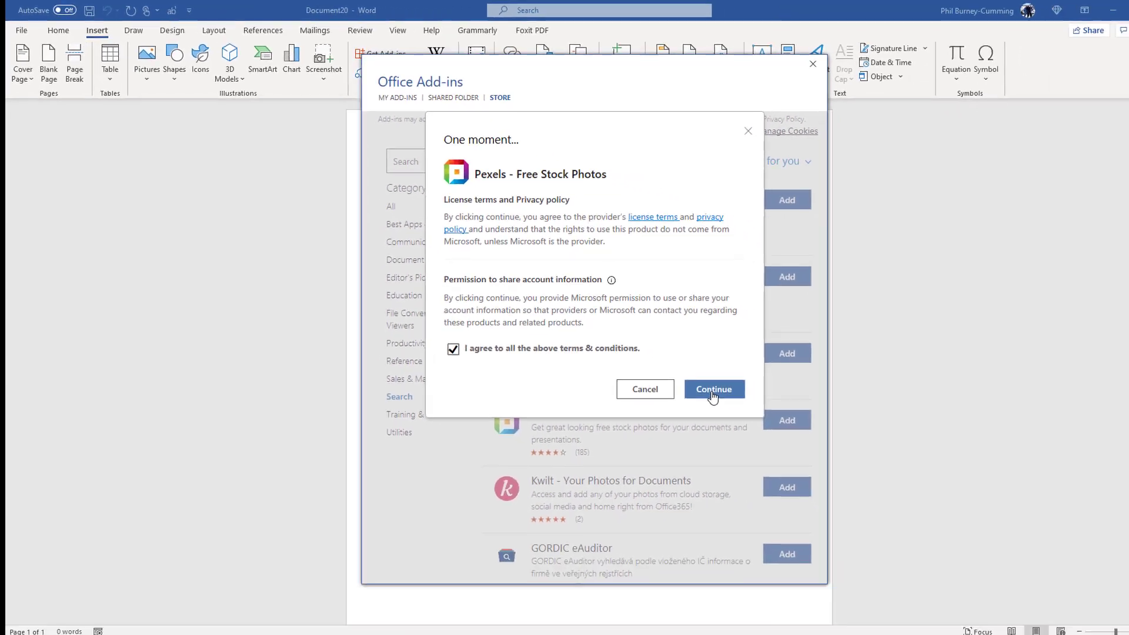
click(897, 476)
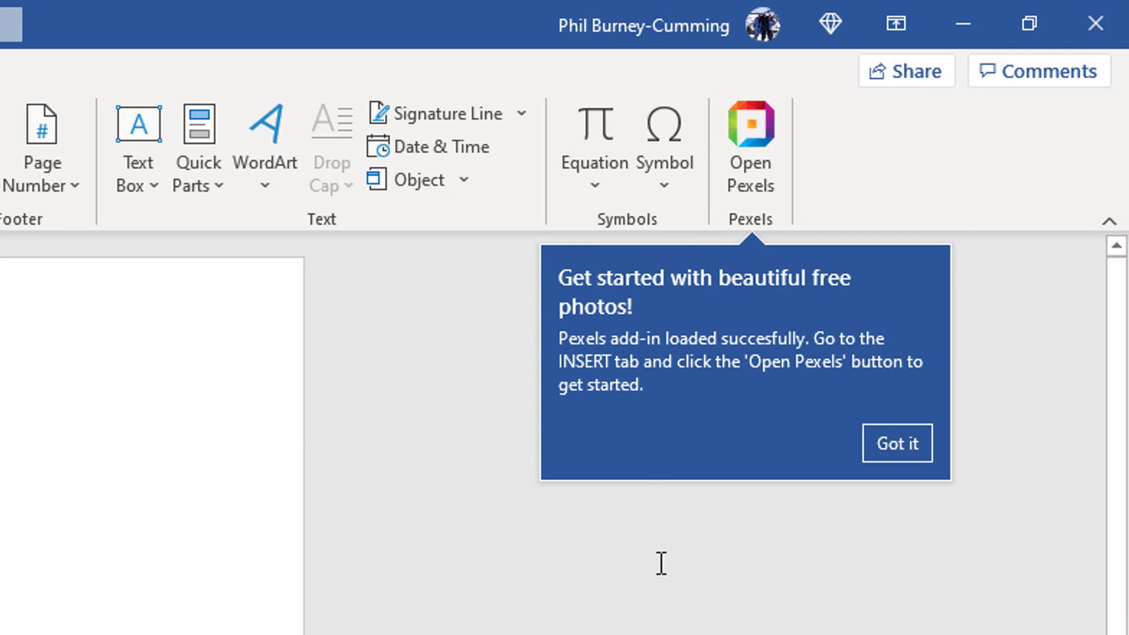
click(898, 443)
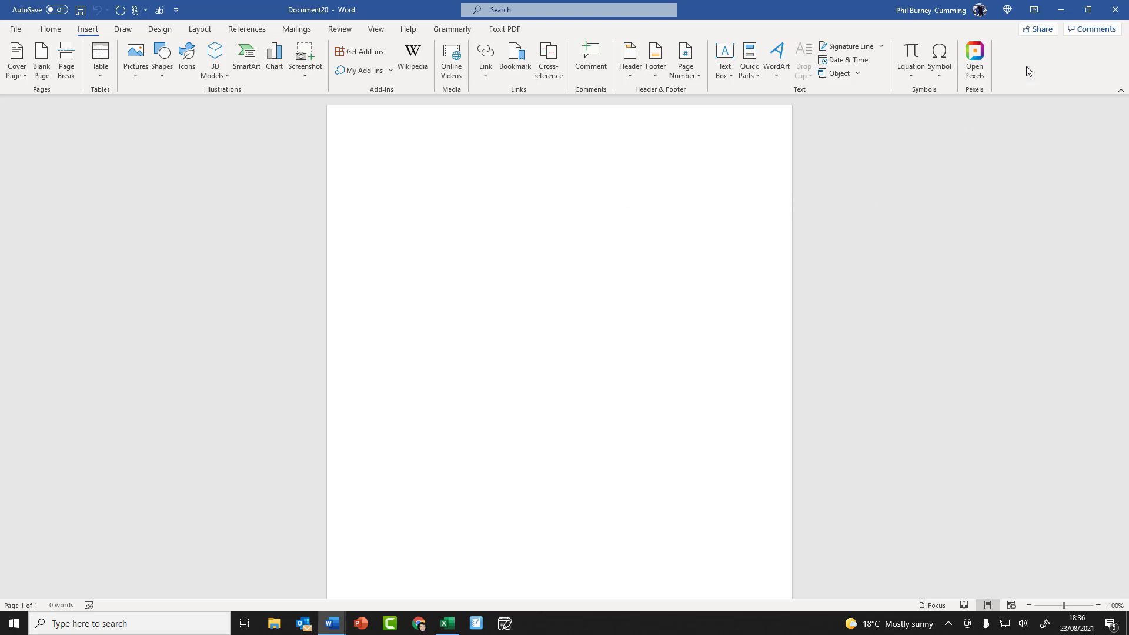
Open the Pexels pane and enter 'empire state building' in its photo search box.
click(974, 58)
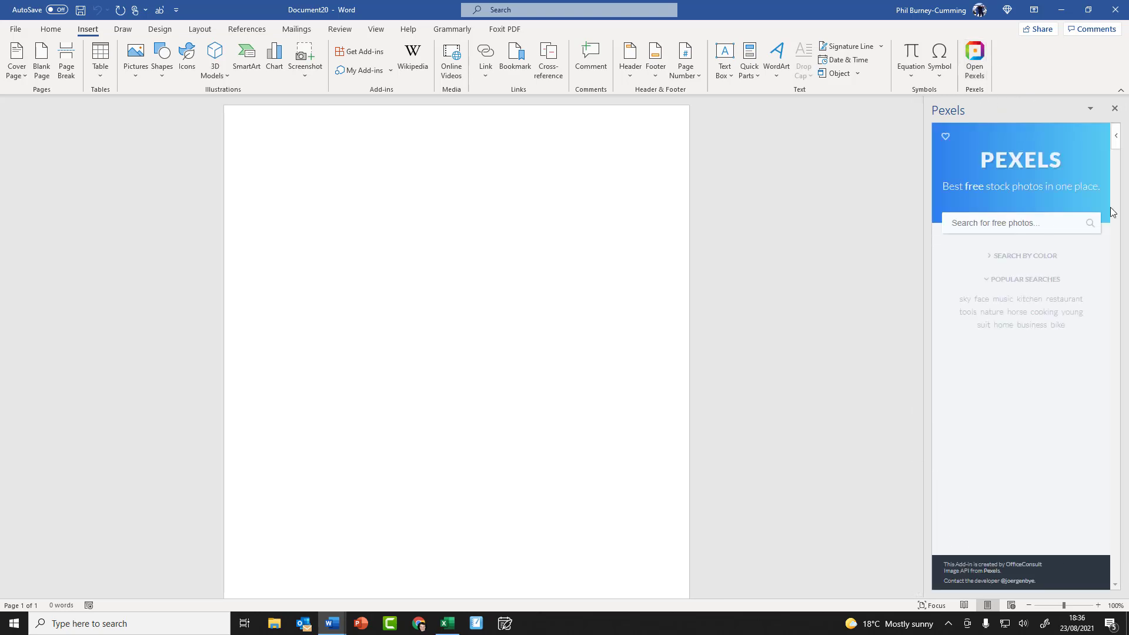
click(973, 228)
text(empire)
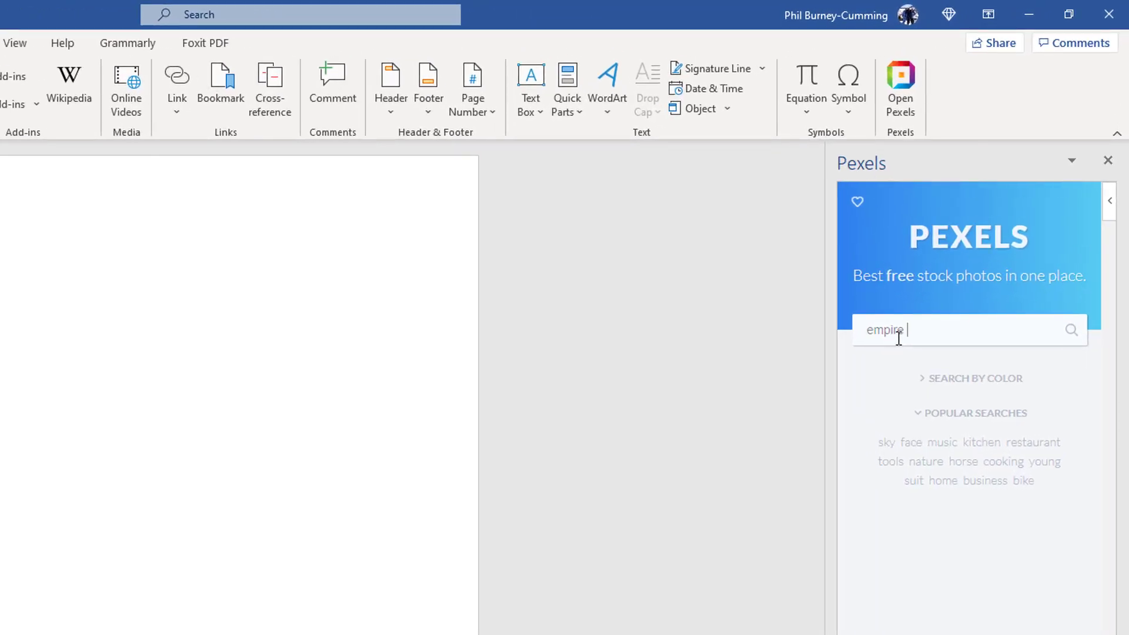
text(state building)
Run the search and insert the golden-sunset Empire State Building photo into Document20.
key(Return)
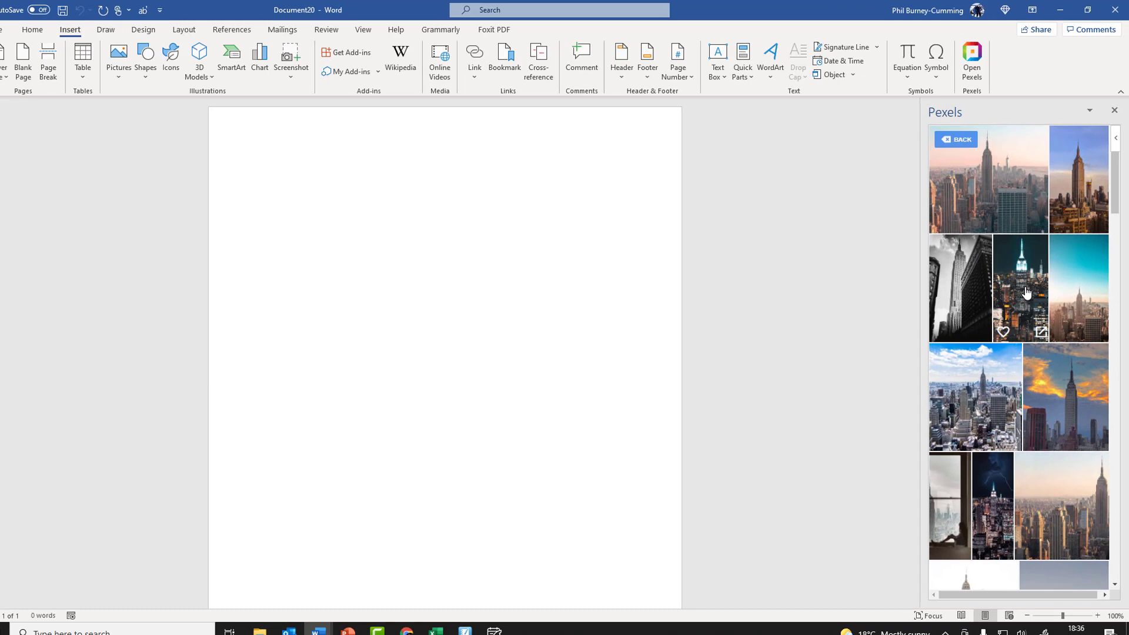
scroll(972, 413, down, 5)
scroll(1018, 282, down, 10)
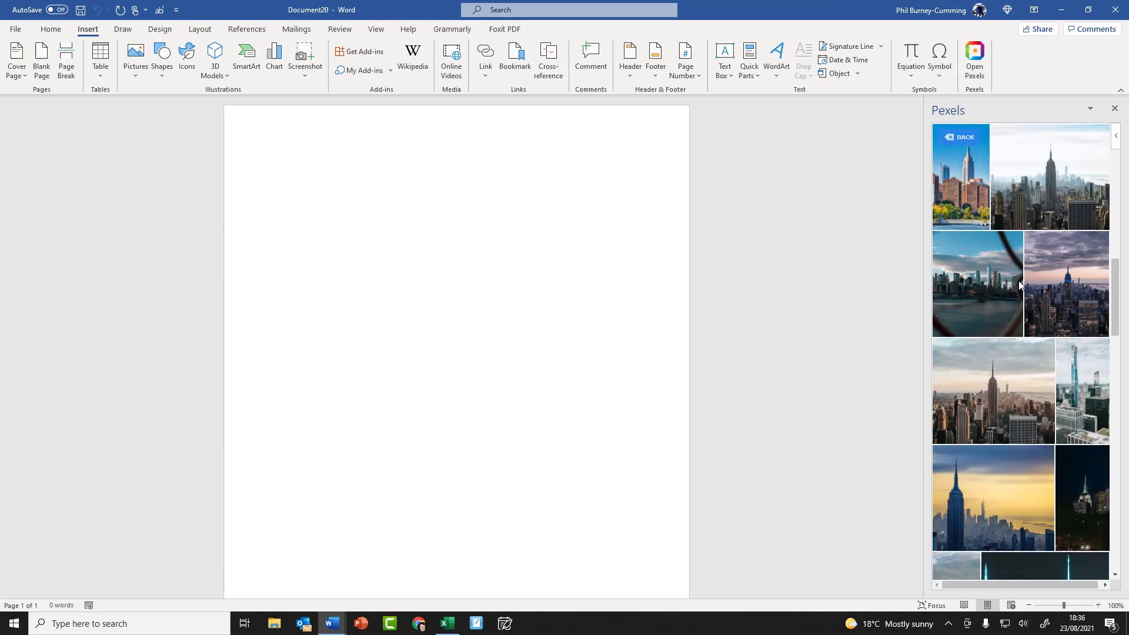
scroll(1019, 285, down, 3)
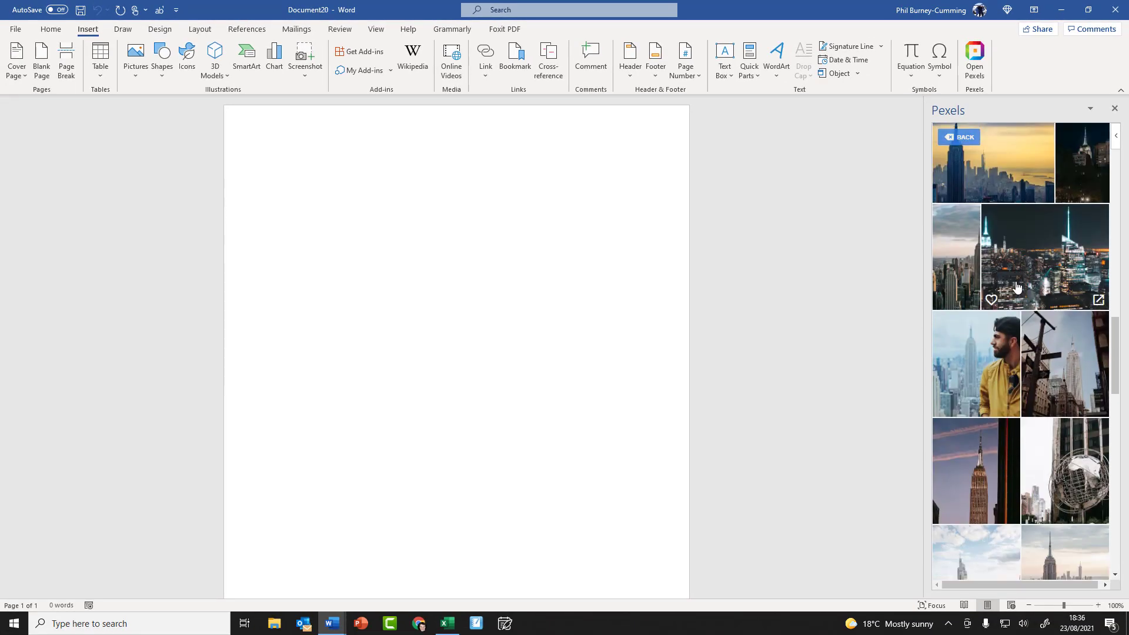
scroll(1017, 286, up, 3)
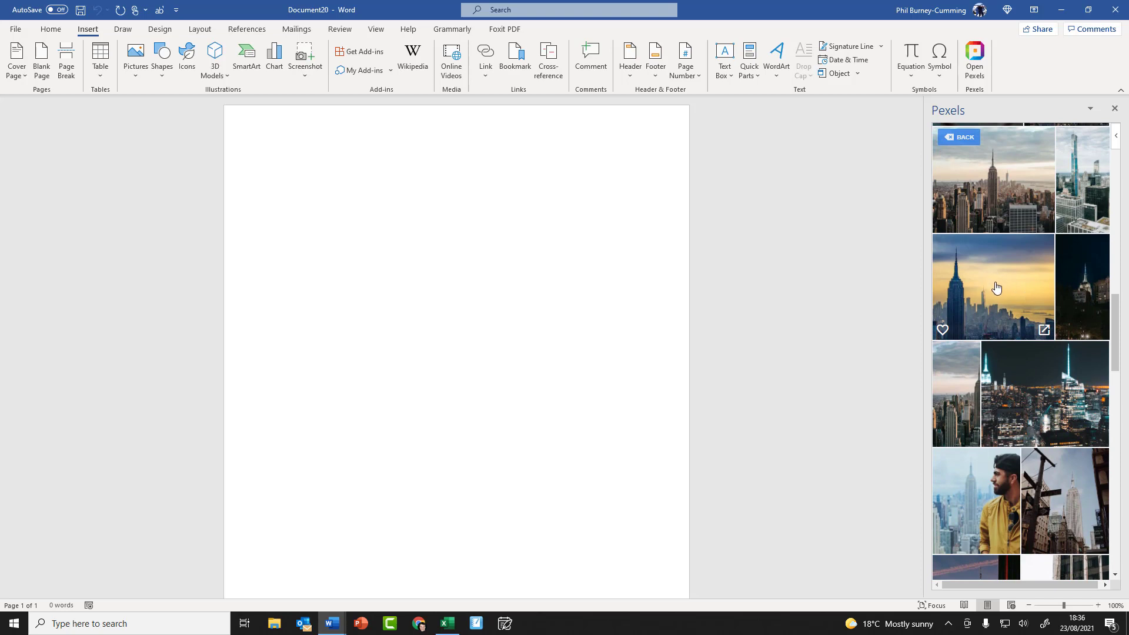
click(996, 287)
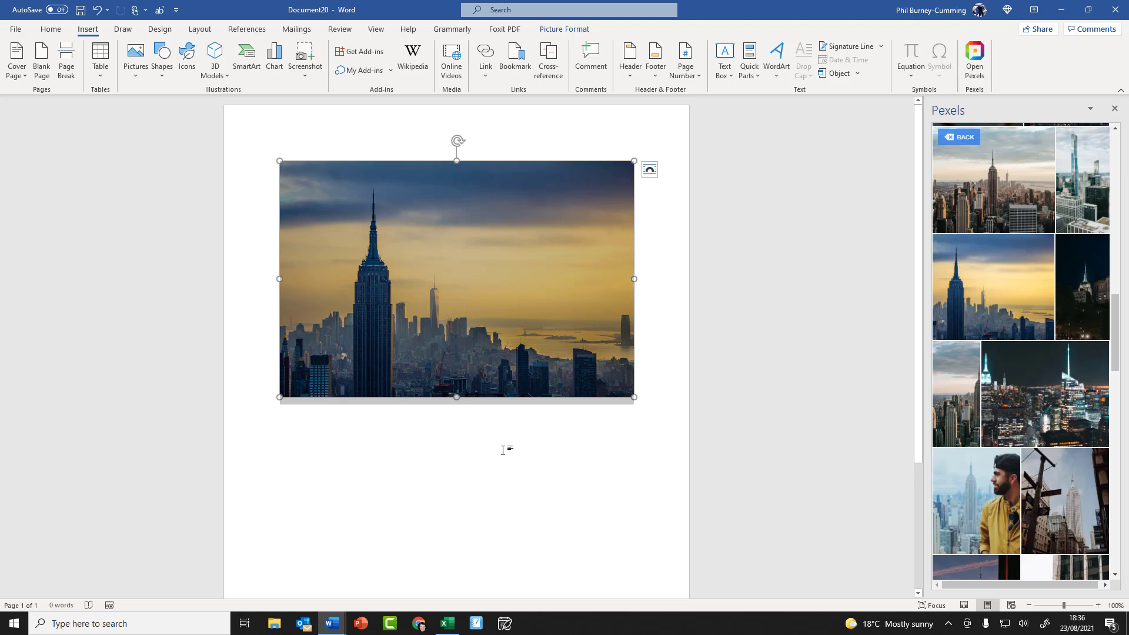
click(643, 390)
Add a blank line and insert the pink-sky Empire State photo below the first.
key(Return)
key(Return)
key(Return)
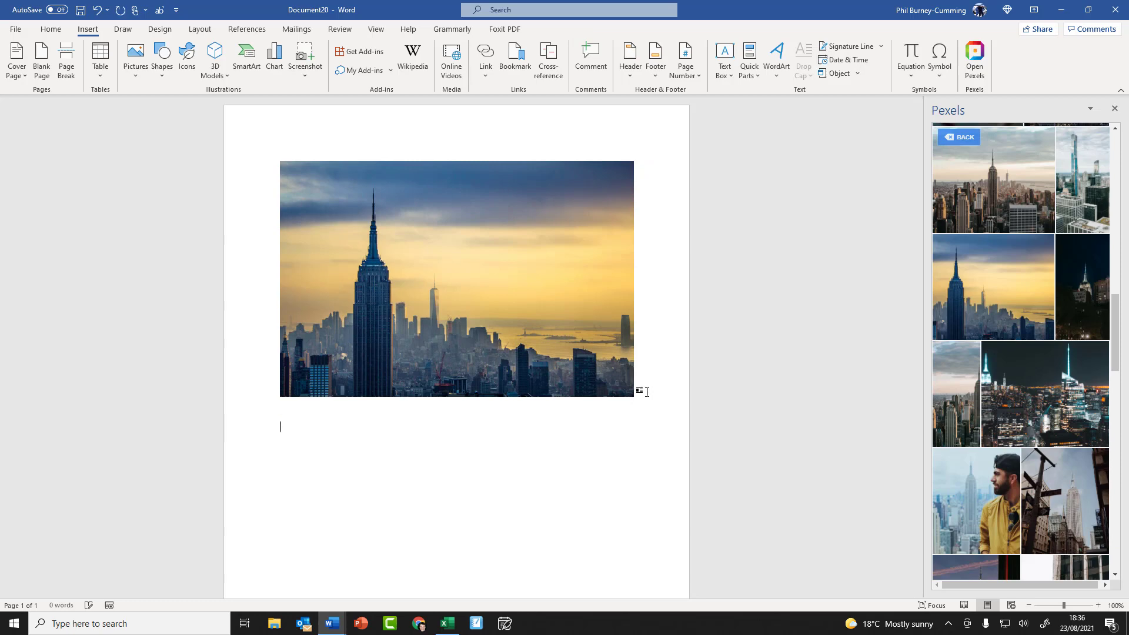
scroll(1014, 398, down, 2)
scroll(1014, 397, down, 4)
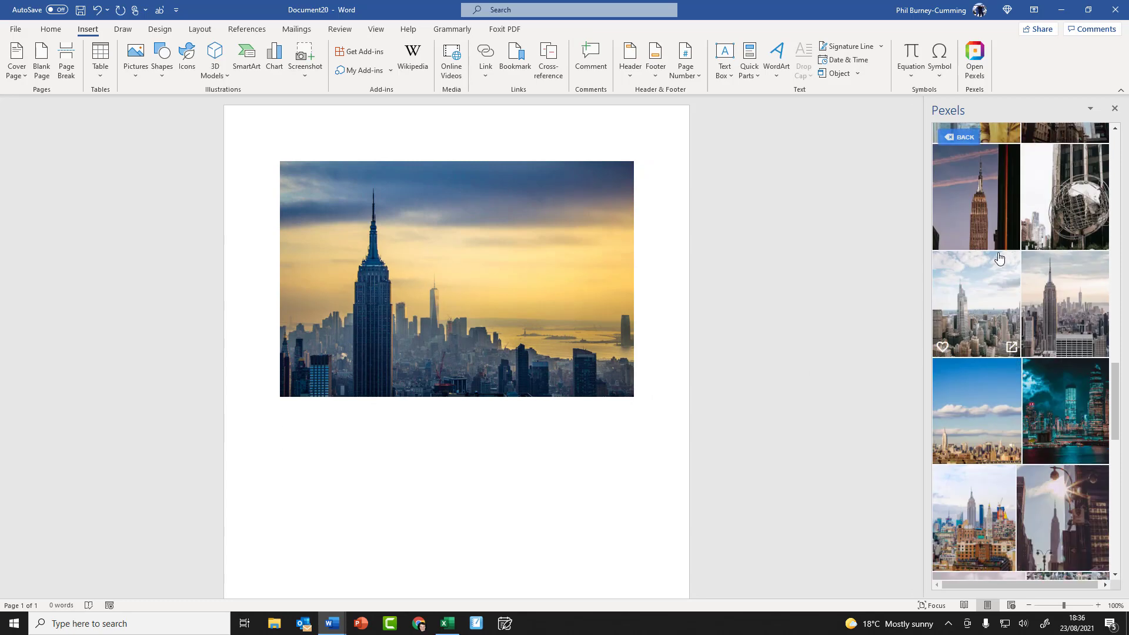
click(986, 230)
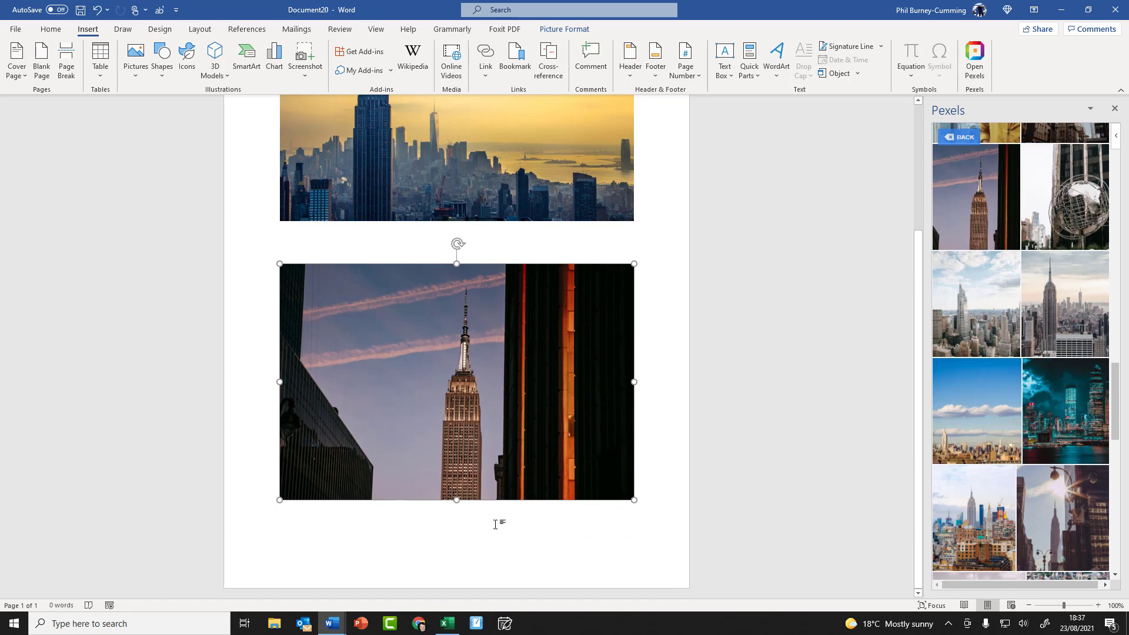
Resize the lower photo to 7.3 × 10.95 cm and apply the thick black drop-shadow frame style.
click(559, 290)
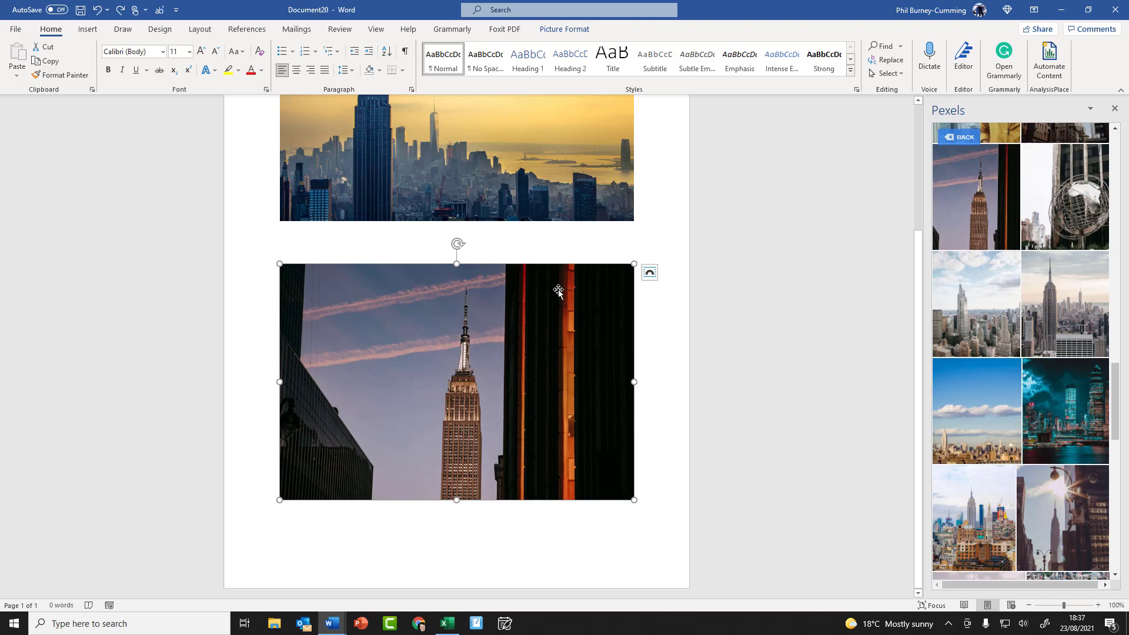
click(555, 29)
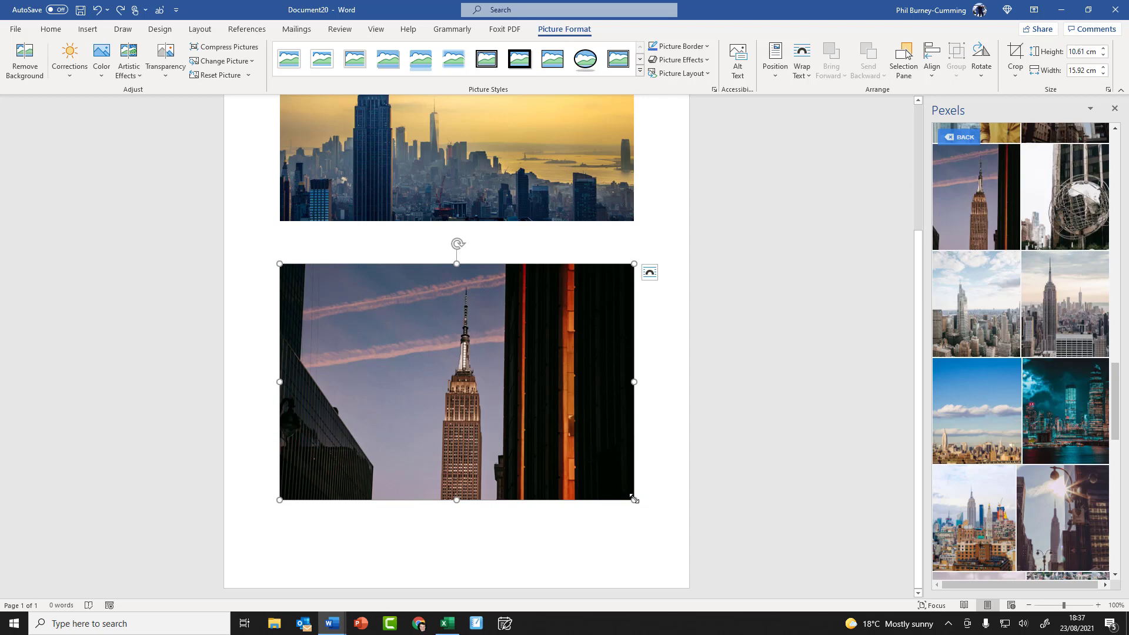
drag(634, 500, 572, 432)
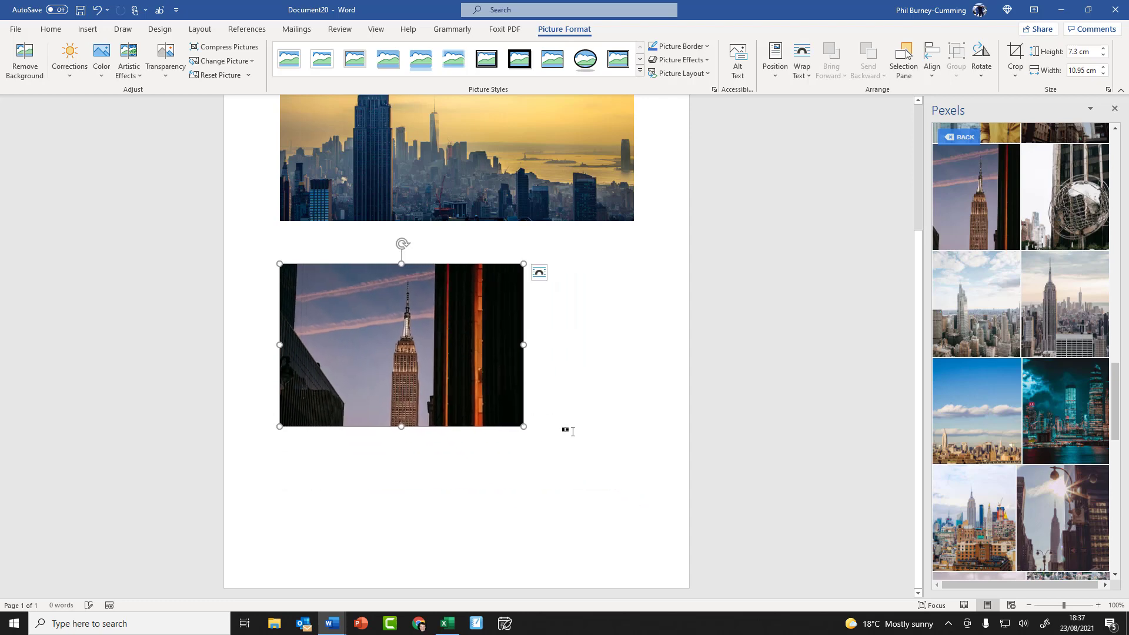
click(519, 59)
click(672, 391)
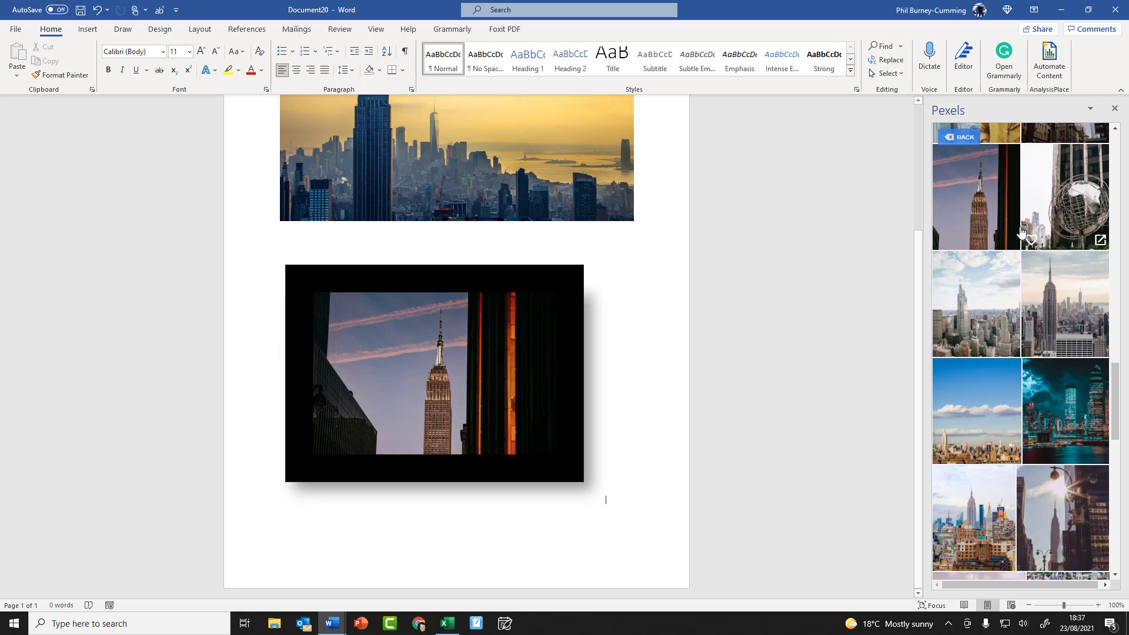
click(961, 137)
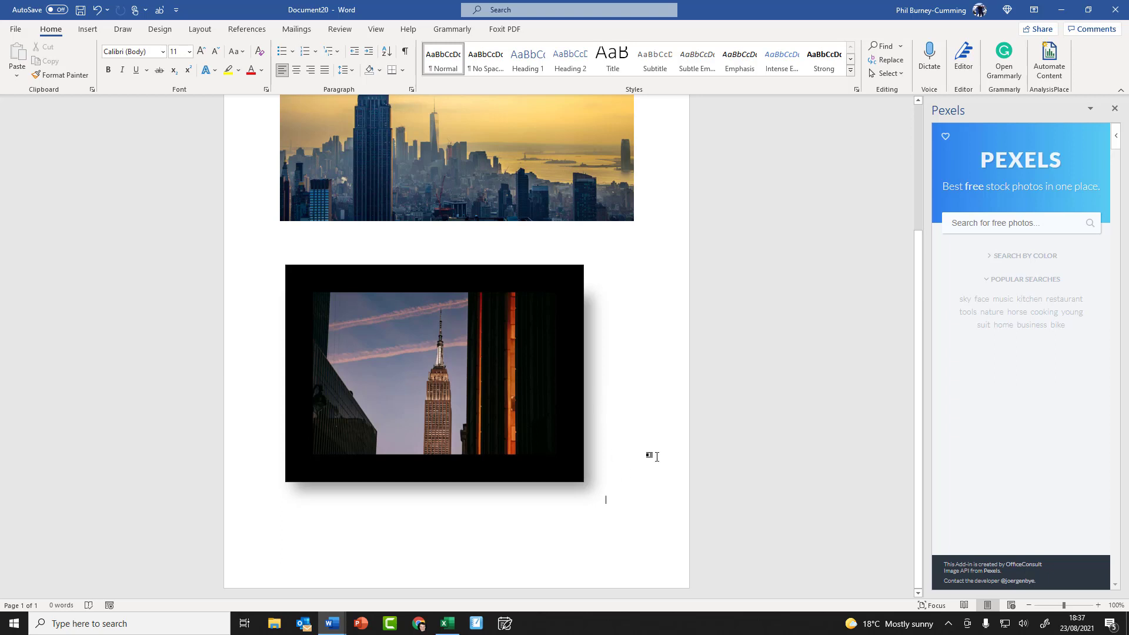
Close the Pexels pane, put the cursor after the lower photo, and show the Insert commands.
click(1114, 109)
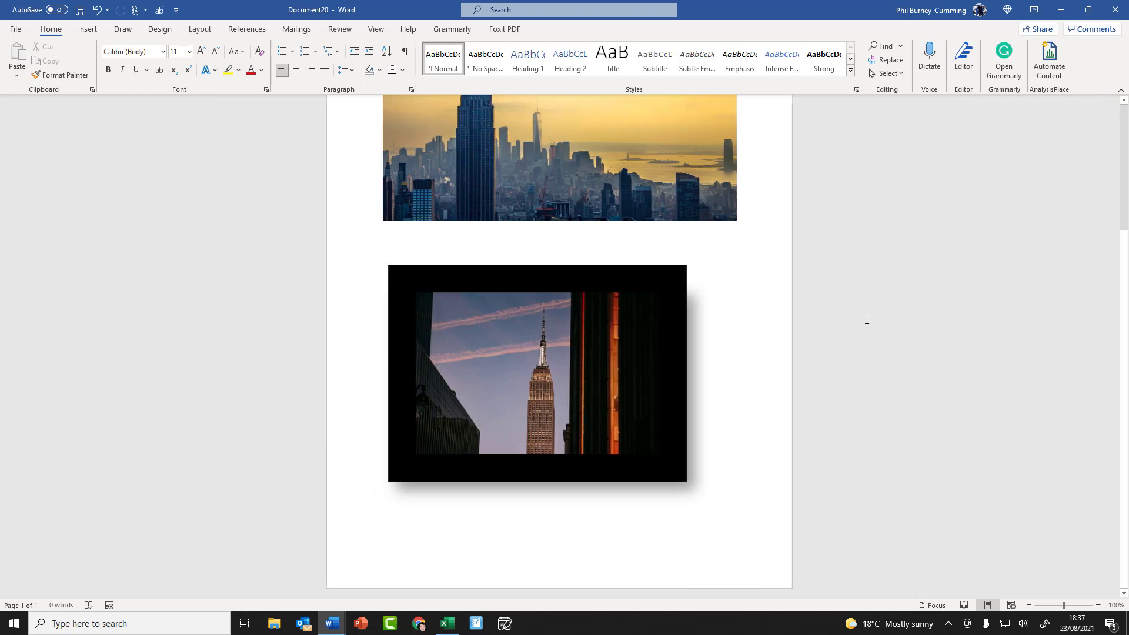
click(751, 342)
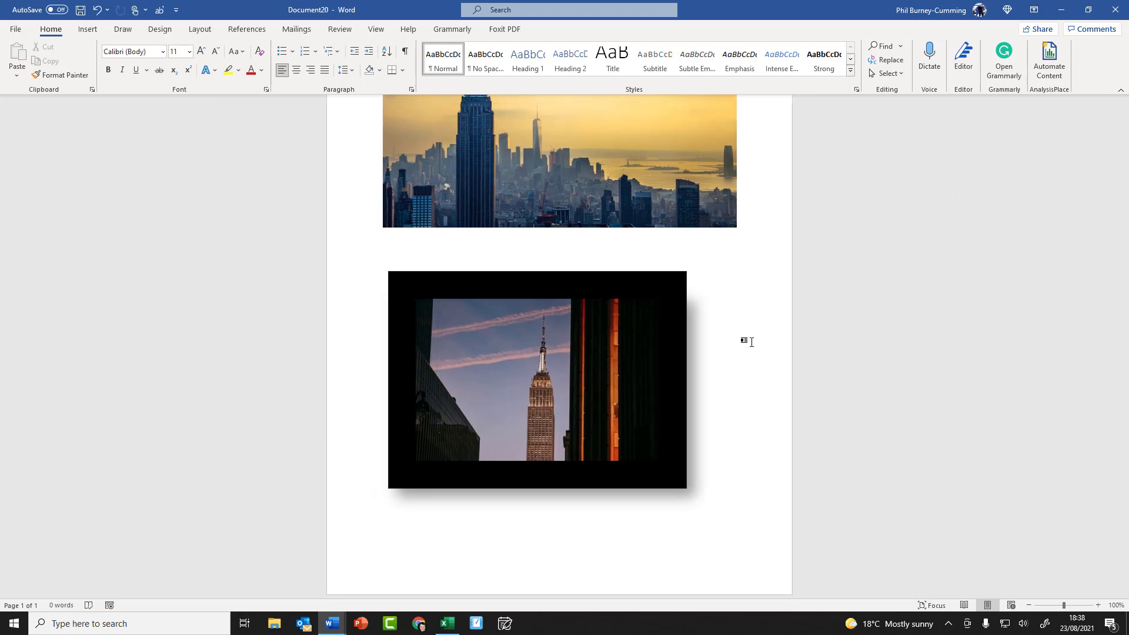
scroll(751, 342, up, 5)
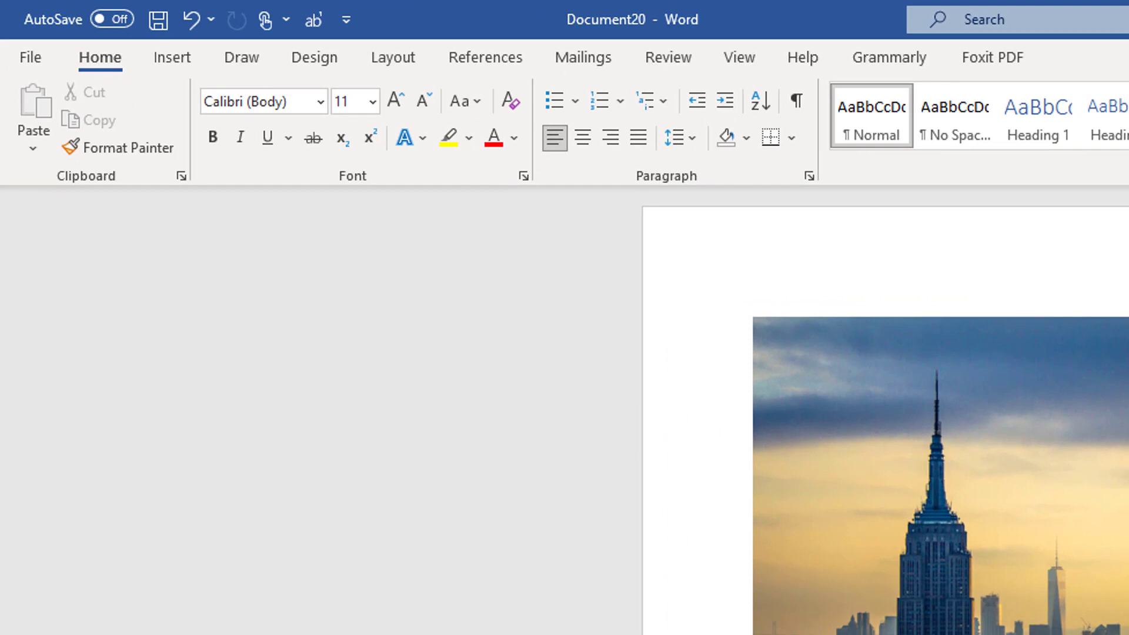
click(200, 61)
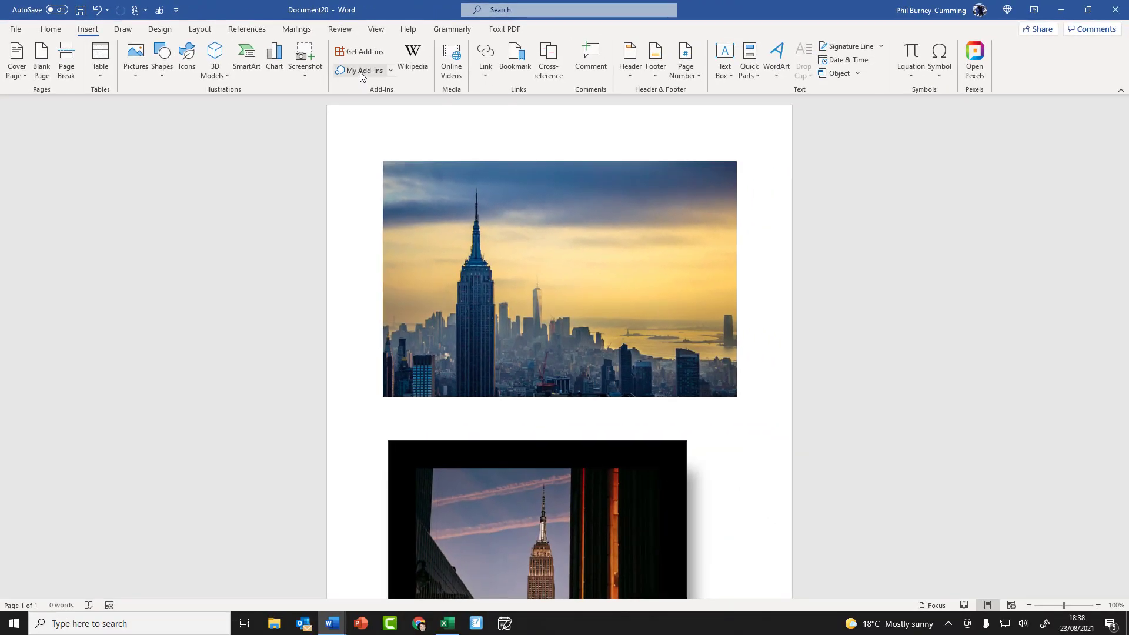
Remove the Pexels add-in from My Add-ins, confirming the removal, and close the window.
click(362, 71)
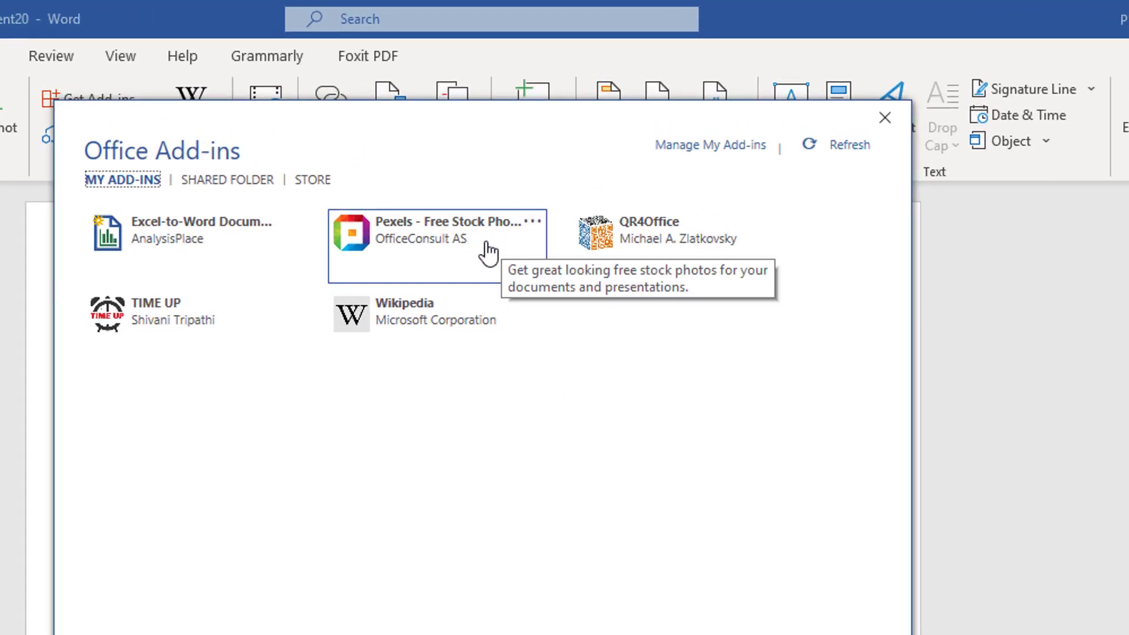
click(535, 224)
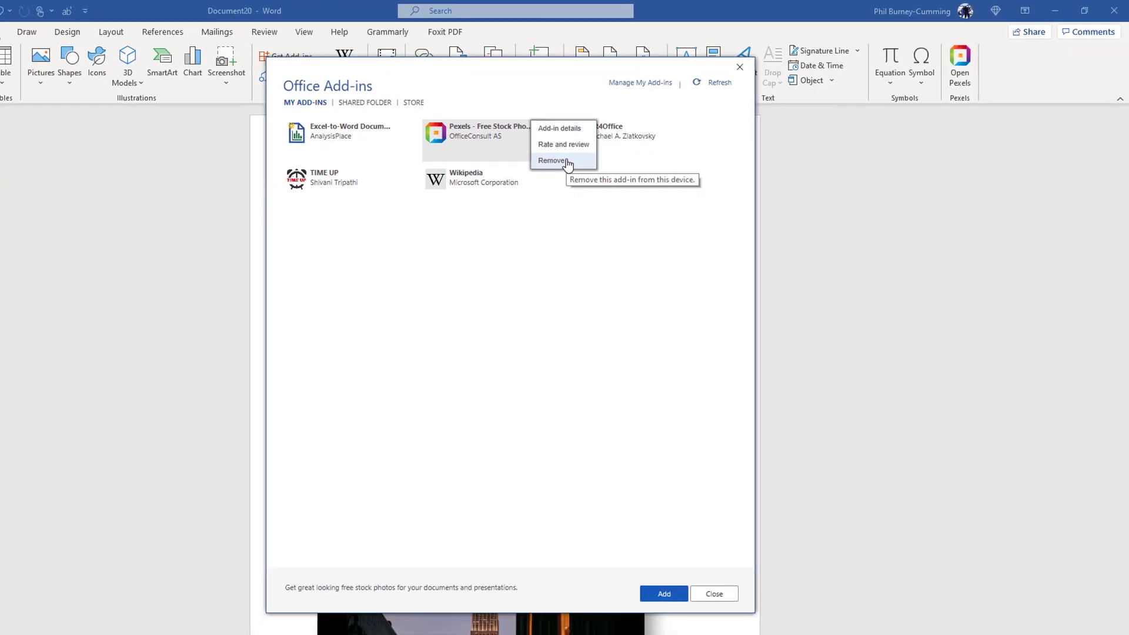
click(566, 162)
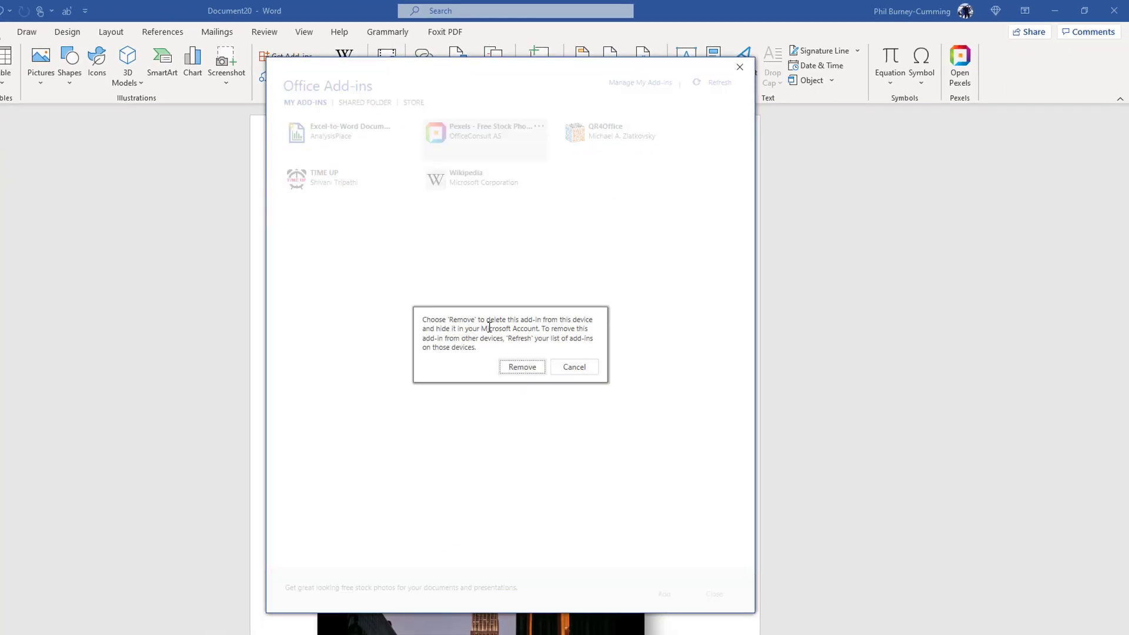
click(535, 367)
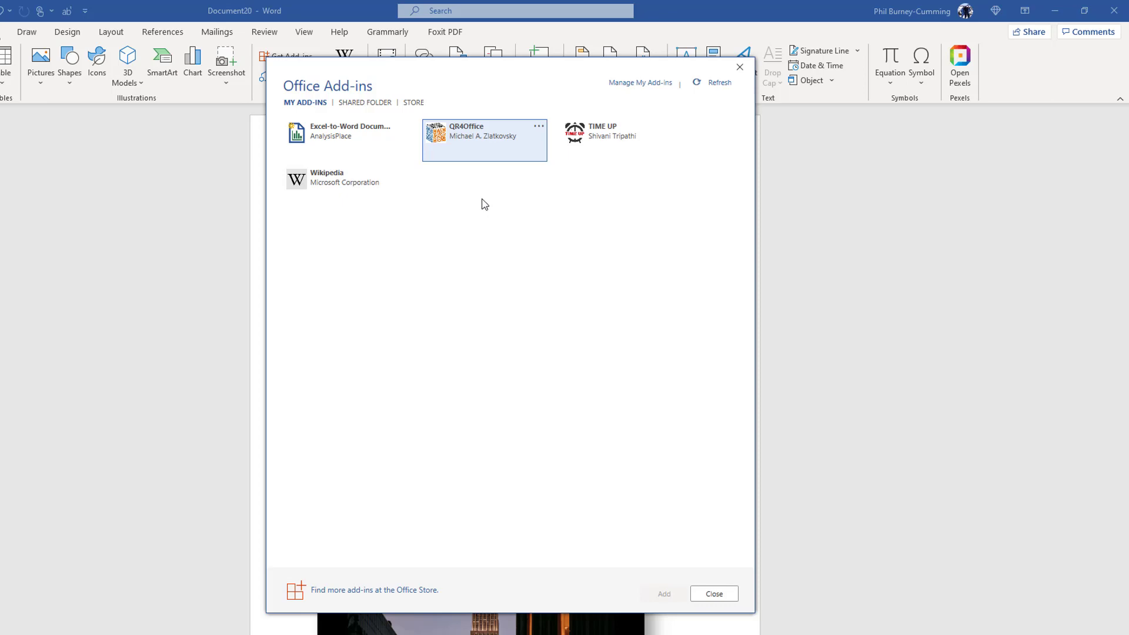
click(714, 595)
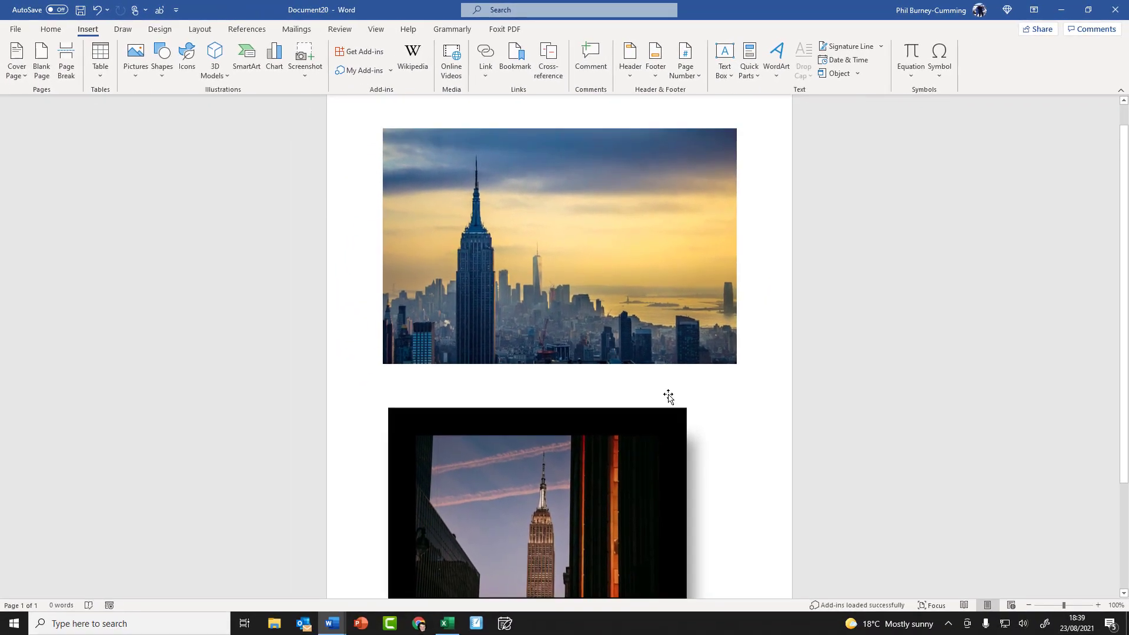
Scroll through Document20 to review both Empire State Building photos.
scroll(652, 410, down, 3)
scroll(651, 410, up, 3)
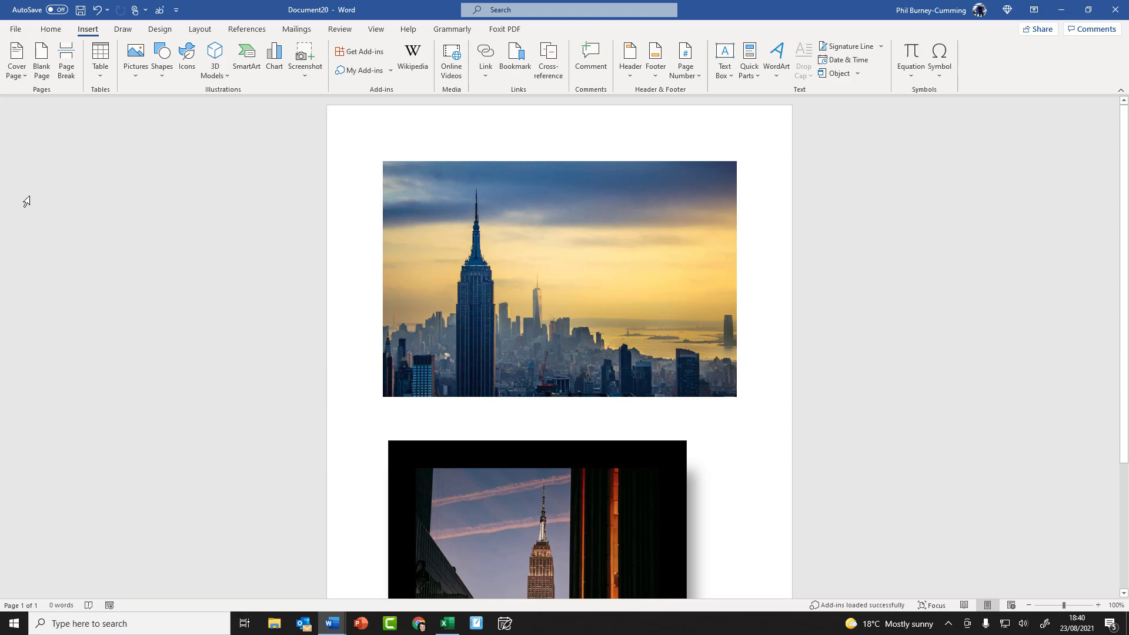
From File > Info, open the slow and disabled COM add-ins and disable OneNote Linked Notes Add-In.
click(16, 29)
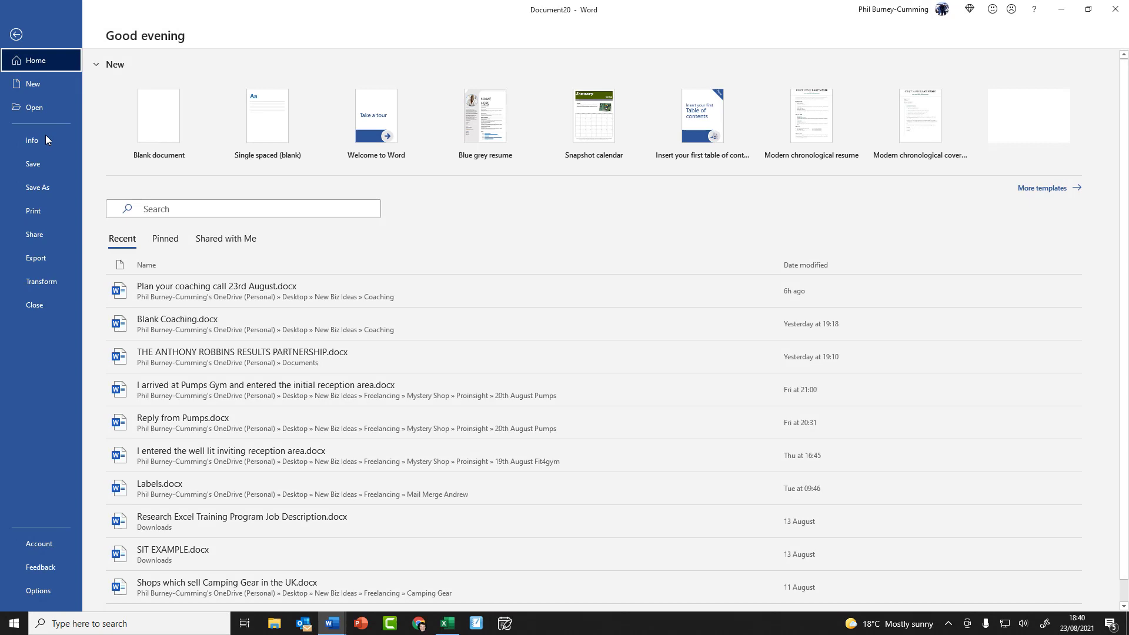
click(44, 144)
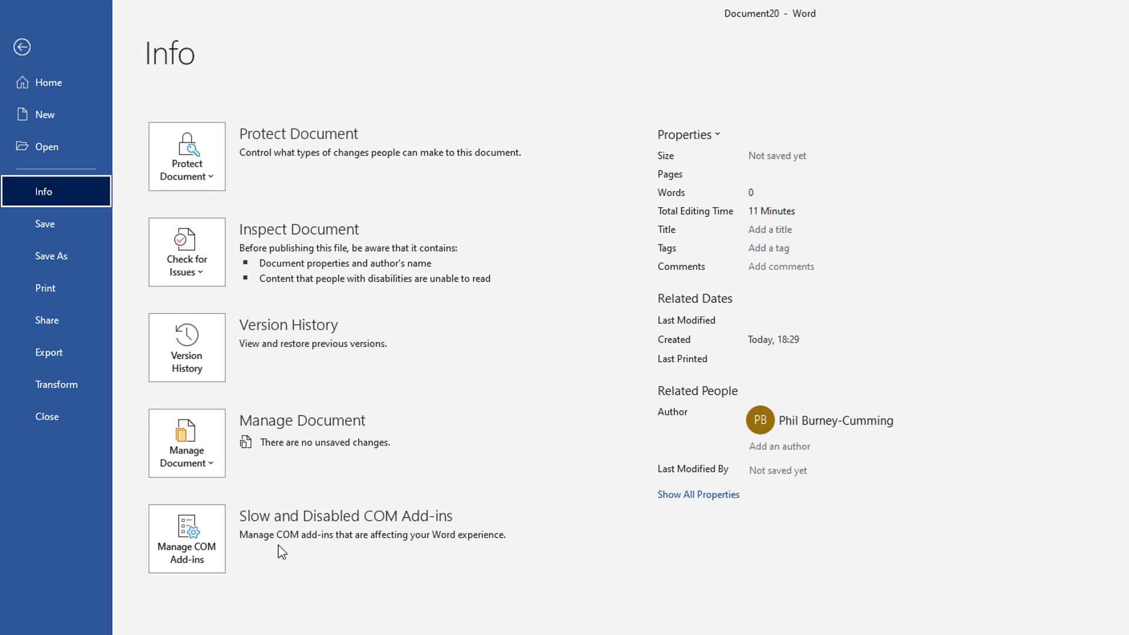
click(187, 538)
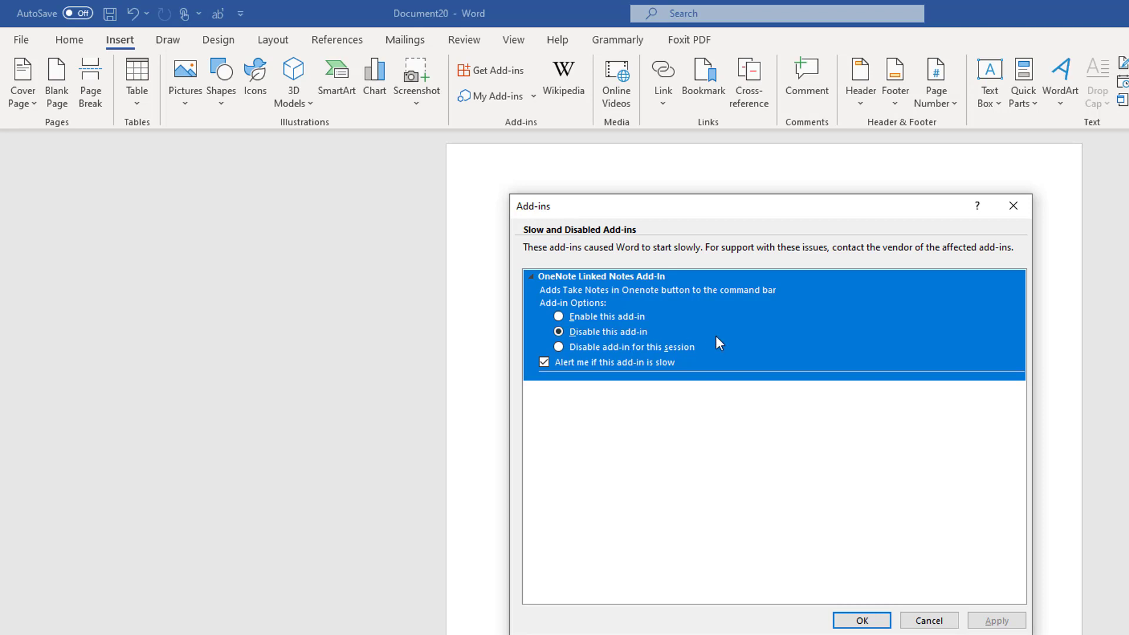
click(620, 331)
Close the slow and disabled add-ins settings, returning to the two-photo document.
click(927, 621)
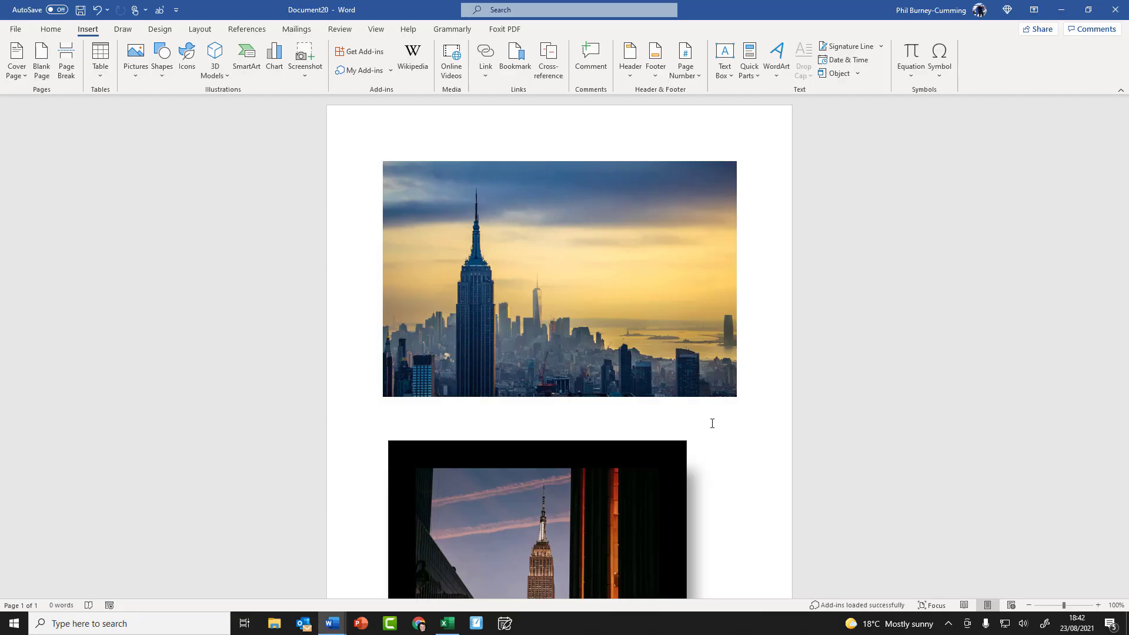